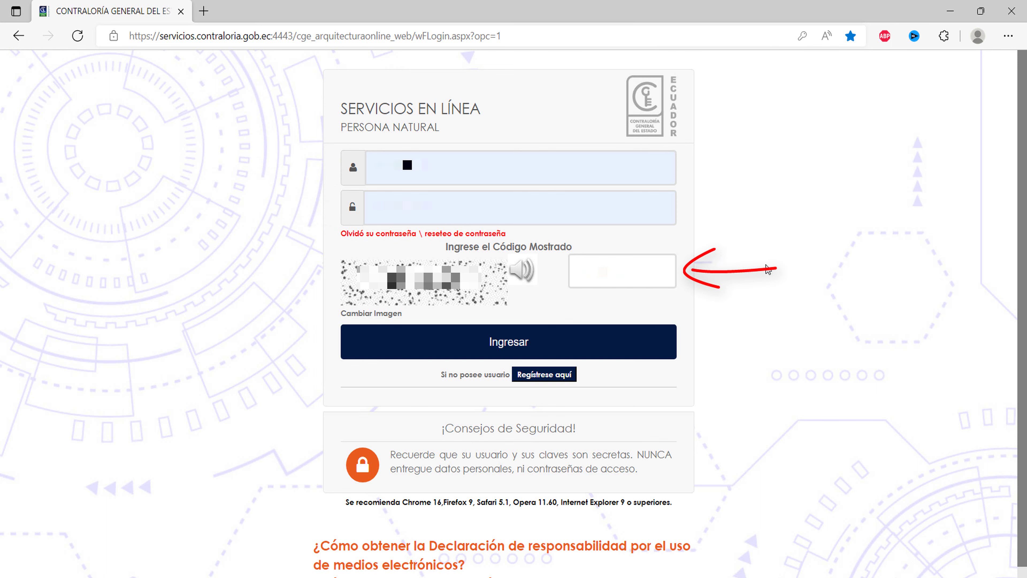
Sign in to Servicios en Línea as Persona Natural and submit the displayed PIN CGE.
click(670, 349)
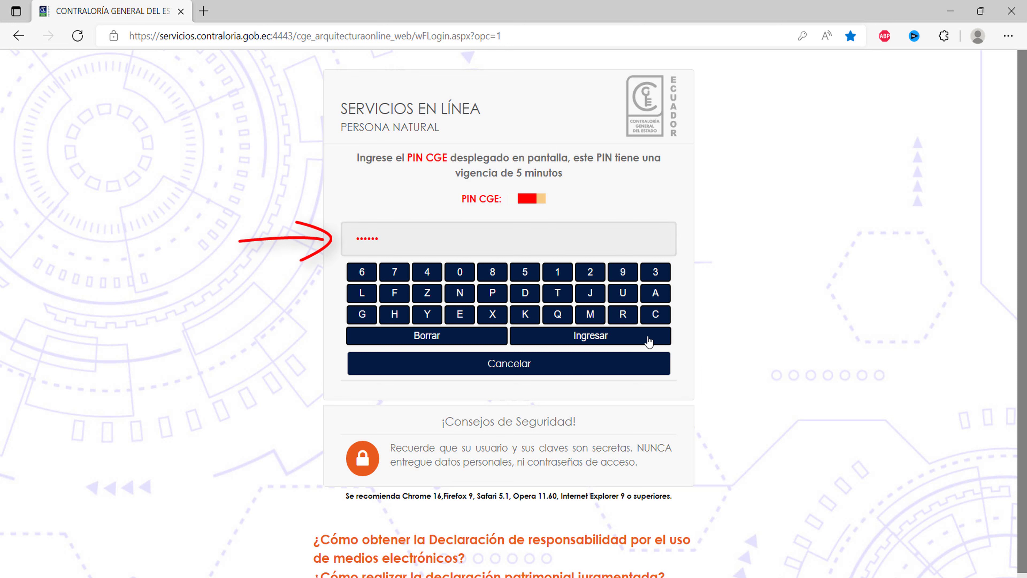
click(611, 337)
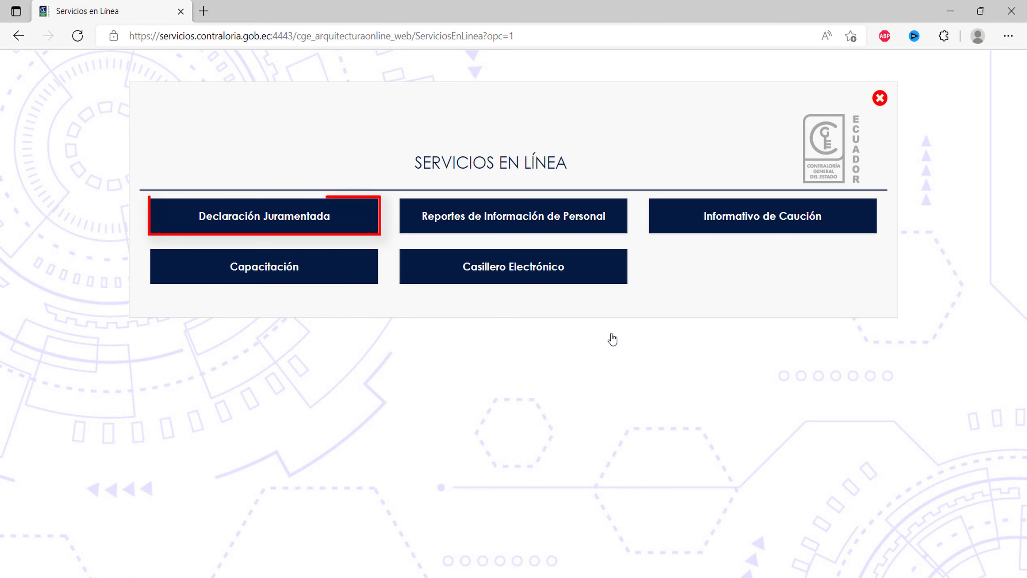
Enter the Declaración Juramentada service and accept the user declaration to continue.
click(356, 222)
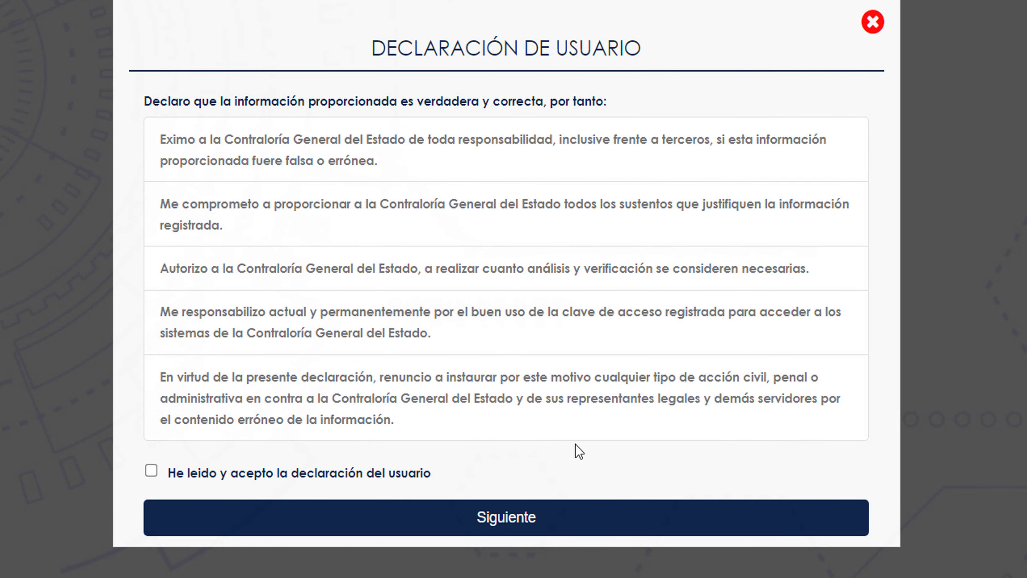
click(151, 476)
click(550, 528)
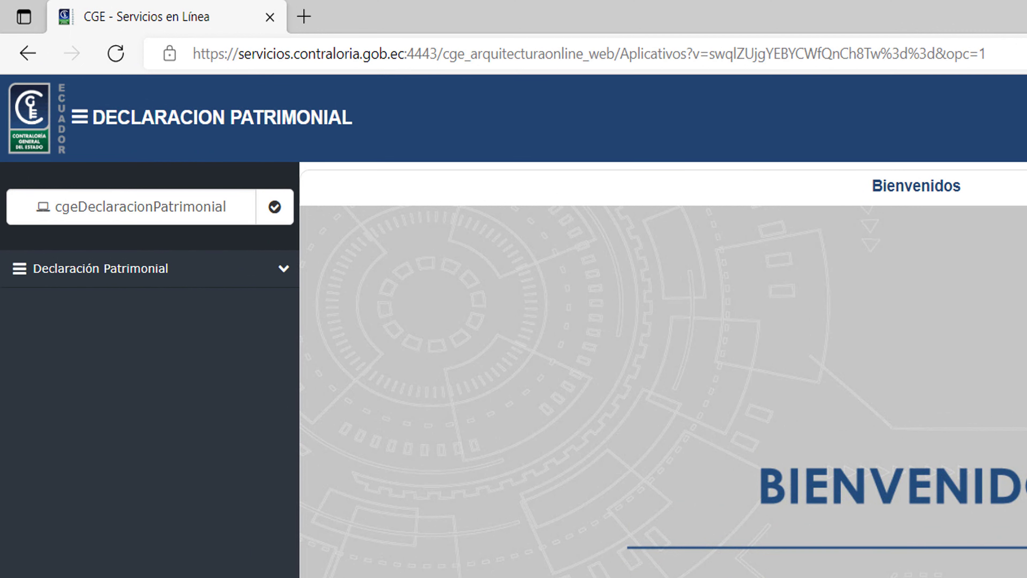
Start a new asset declaration from the Declaración Patrimonial module.
click(287, 269)
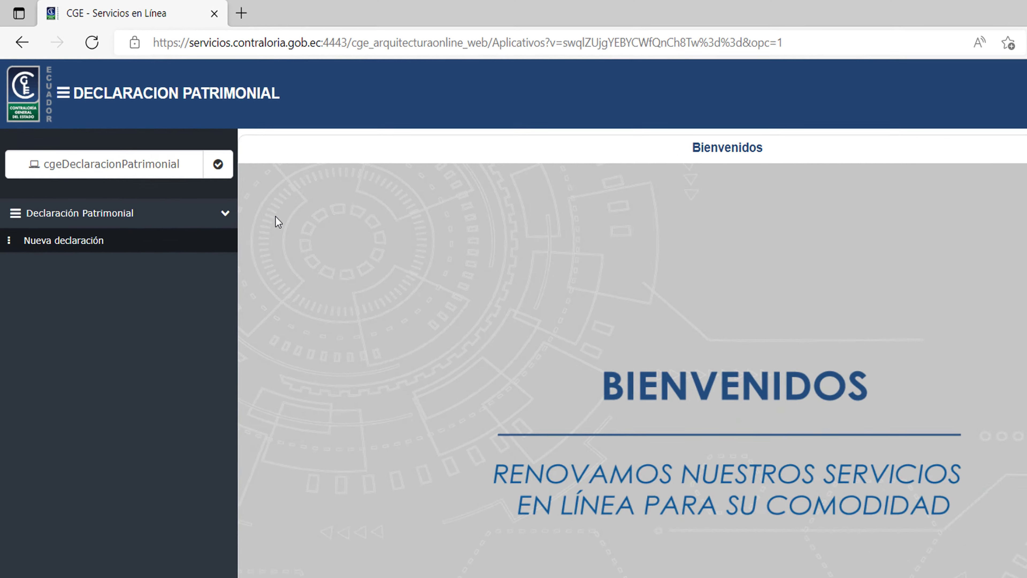
click(139, 206)
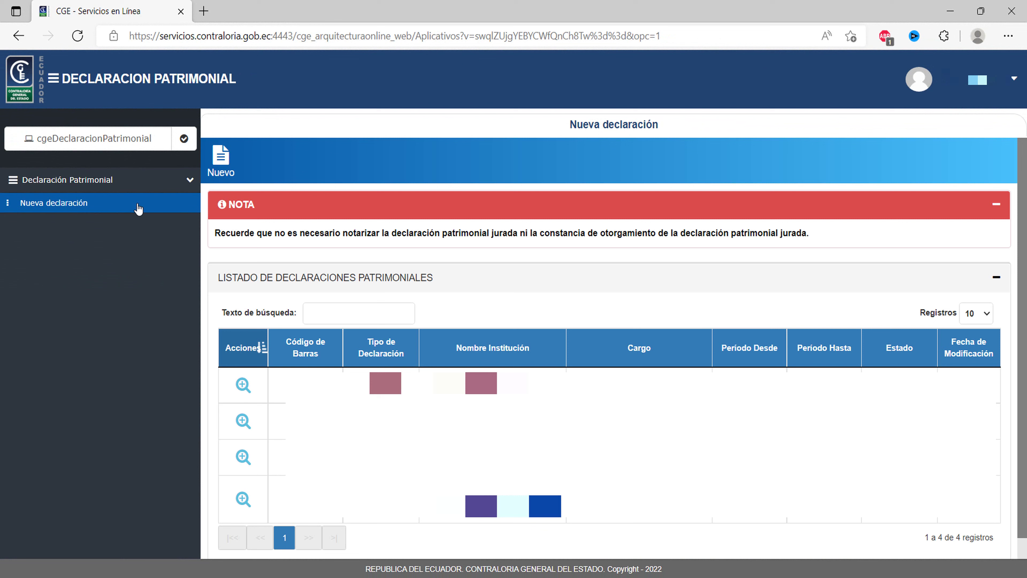
click(220, 183)
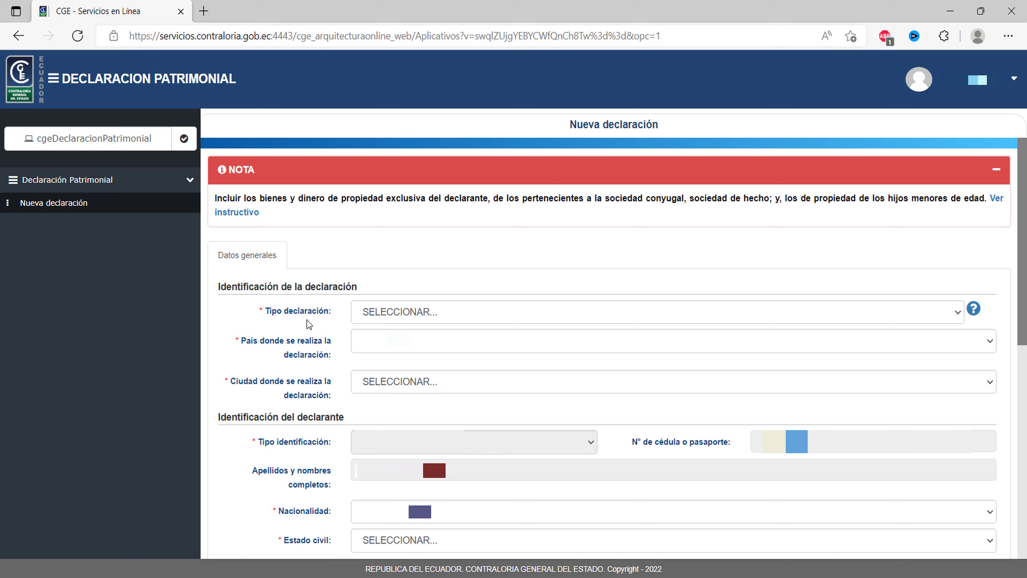
Set the declaration type to PERIODICA and select the city where the declaration is made.
click(960, 321)
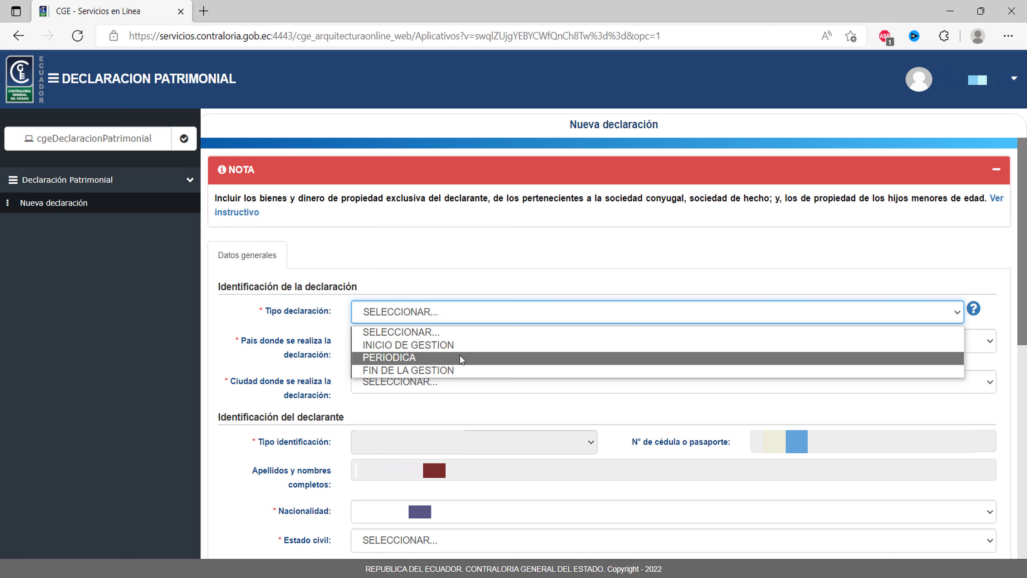
click(493, 357)
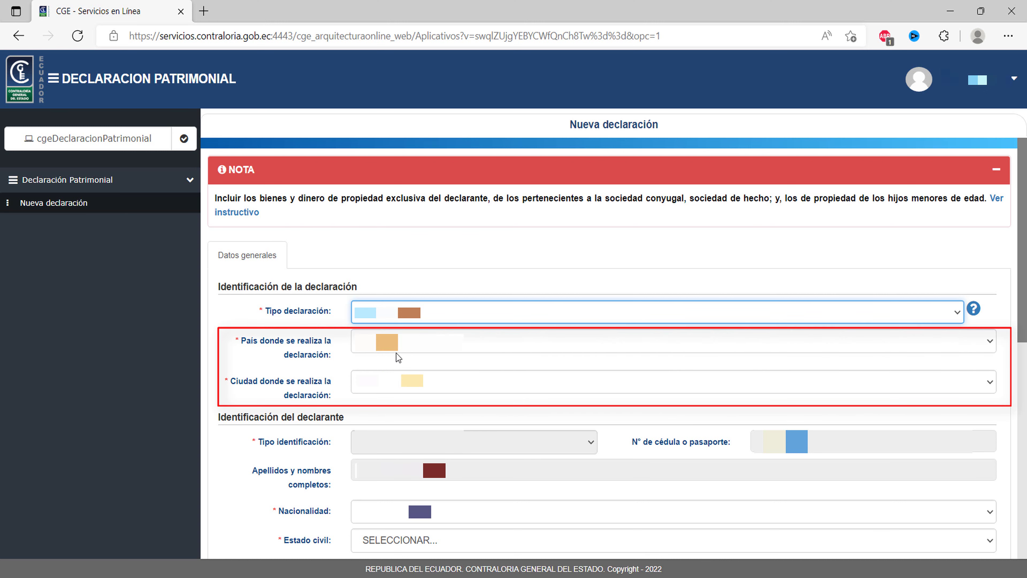
click(405, 381)
Fill in the institution name in the declarant's public institution data.
scroll(1023, 403, down, 5)
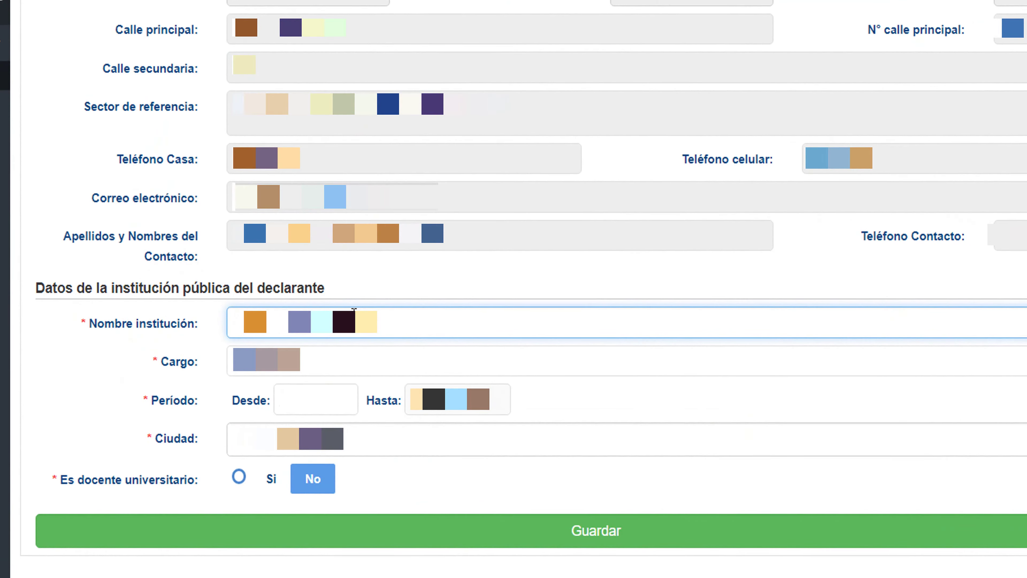
text(Salud)
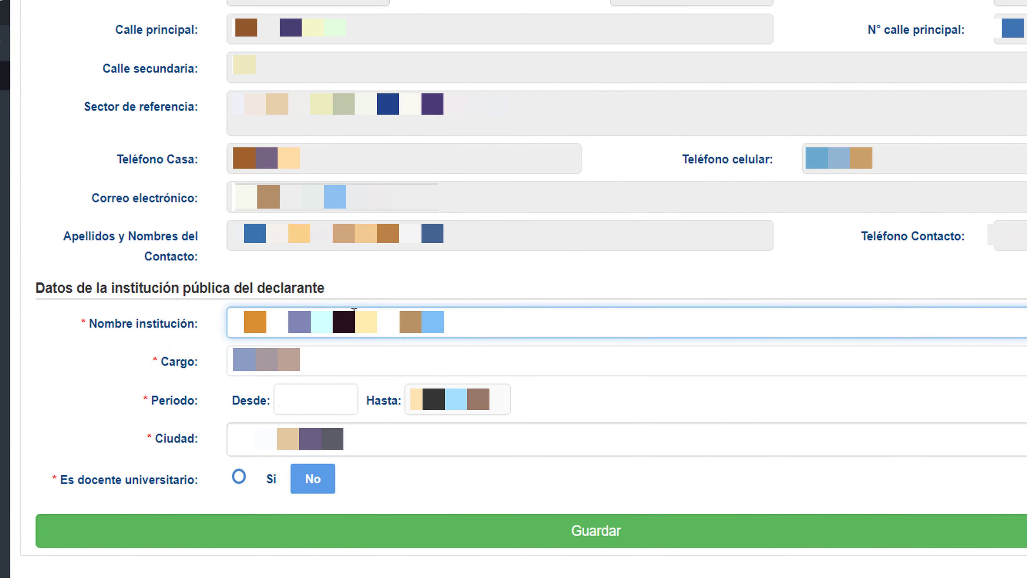
text( Públ)
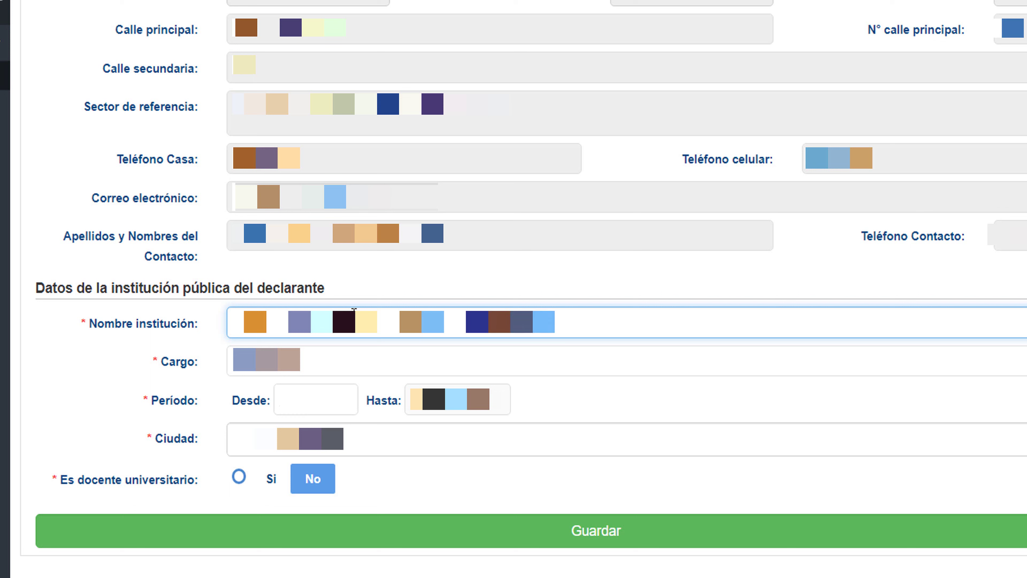
text(ic)
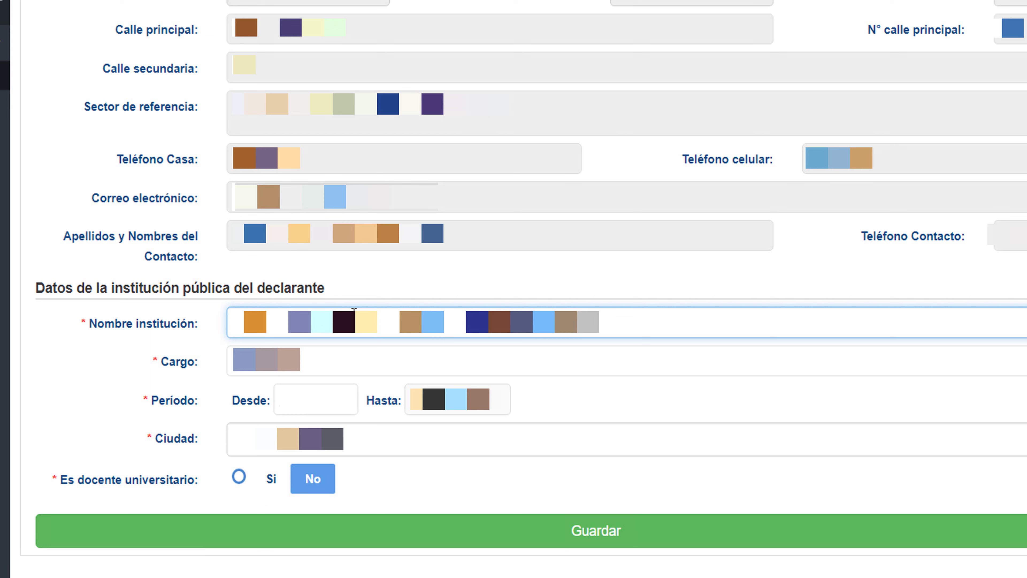
text(a de)
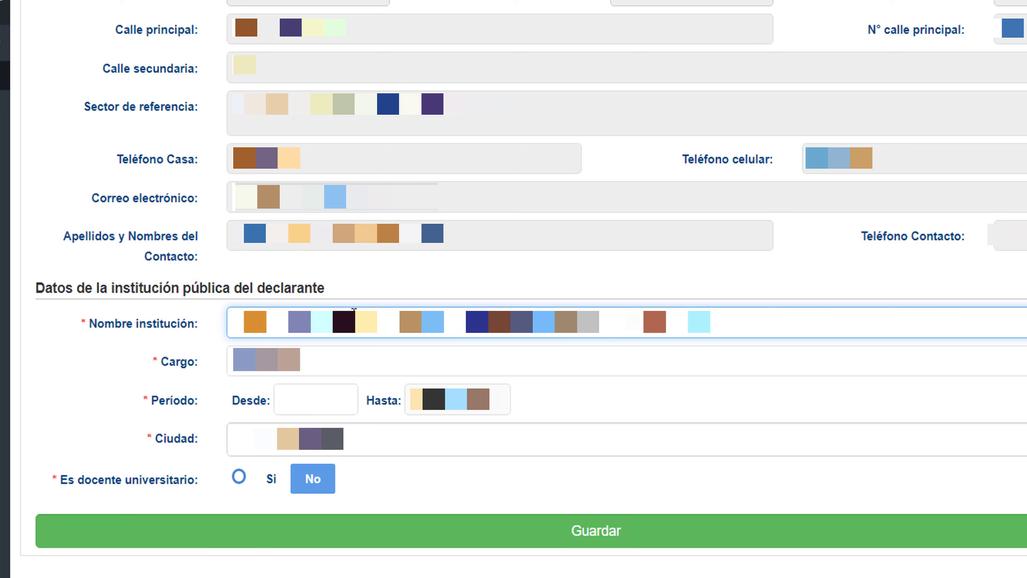
key(BackSpace)
text(e)
key(Tab)
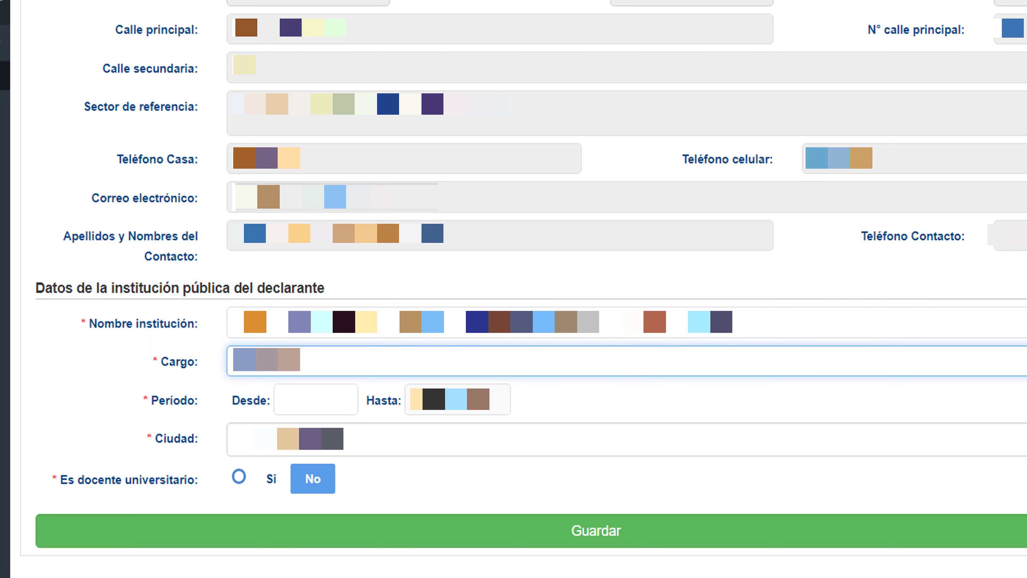
Clear the Cargo entry in the declarant's public institution data.
key(BackSpace)
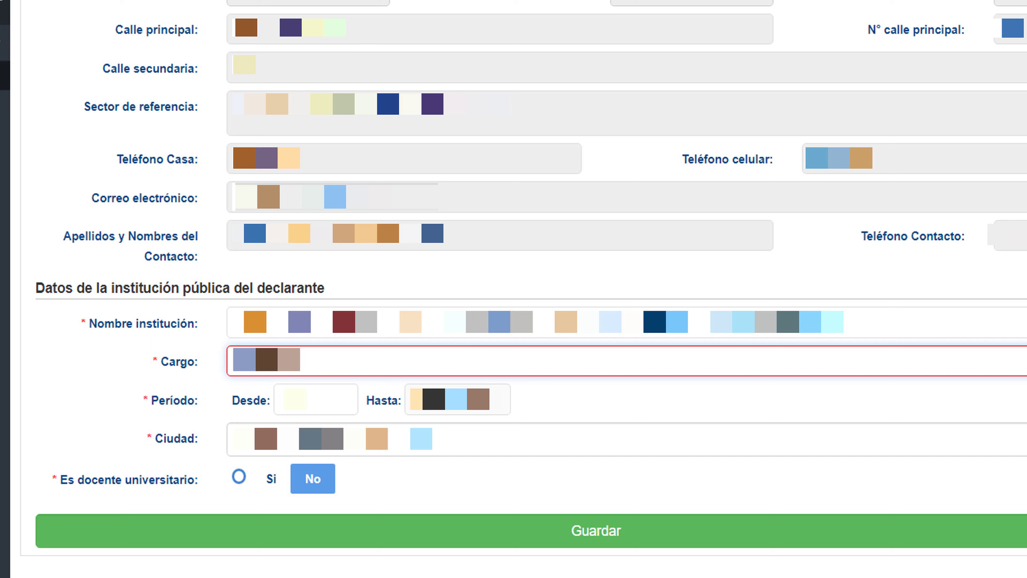
key(BackSpace)
key(BackSpace)
key(BackSpace)
key(BackSpace)
key(BackSpace)
key(BackSpace)
key(BackSpace)
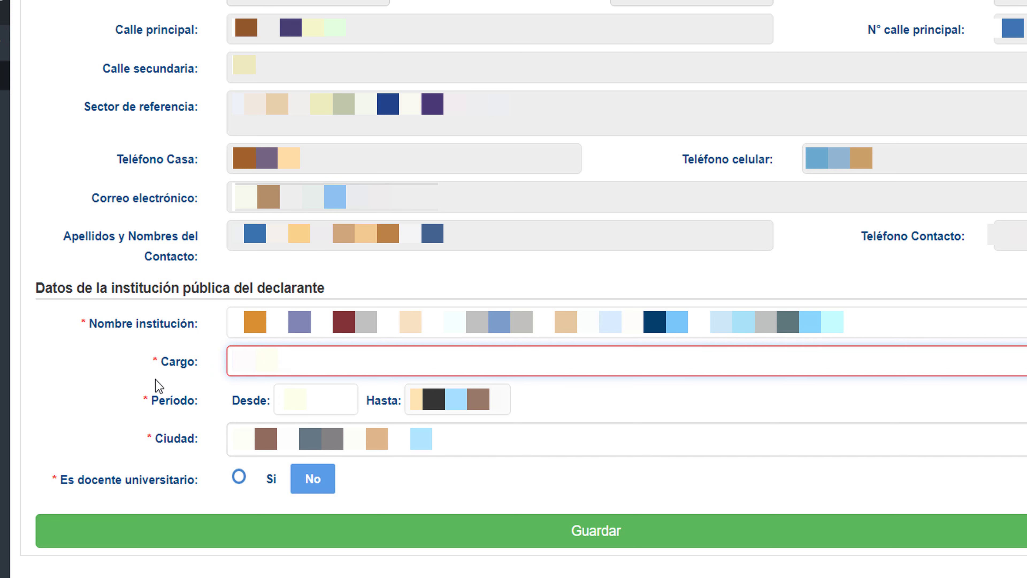
click(101, 379)
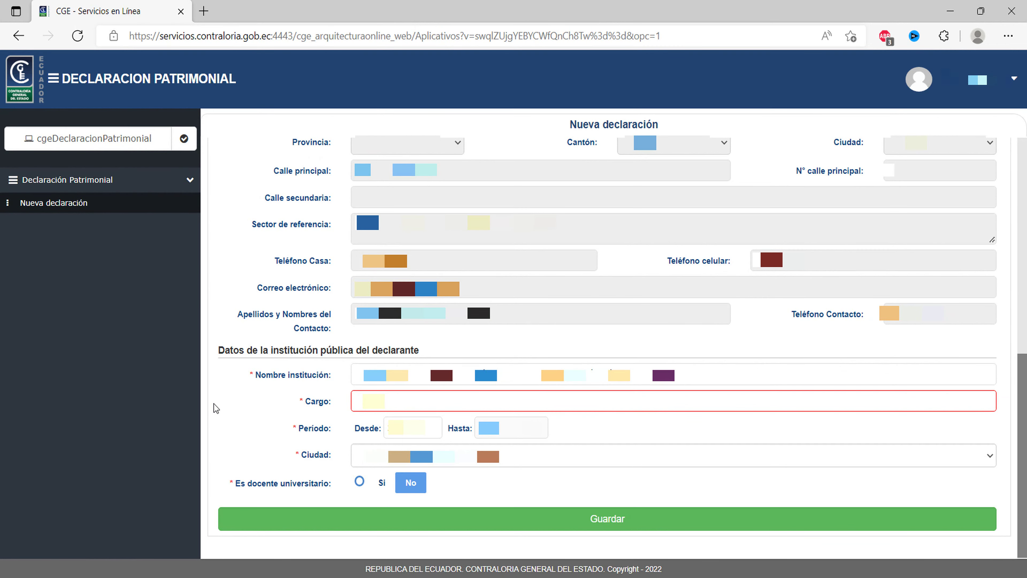
Save the declaration's general data and open its Activos section.
click(682, 527)
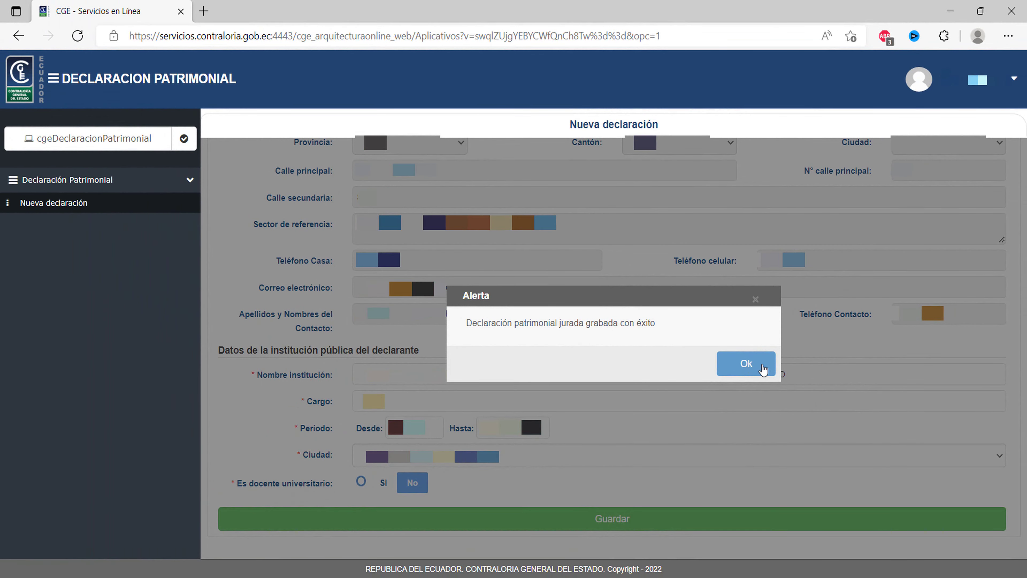
click(762, 370)
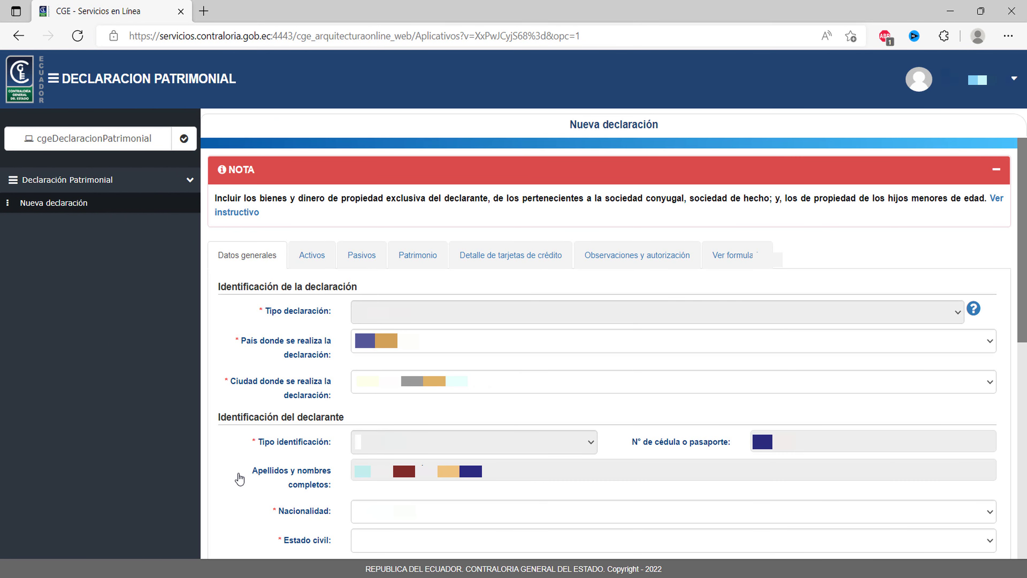
click(317, 258)
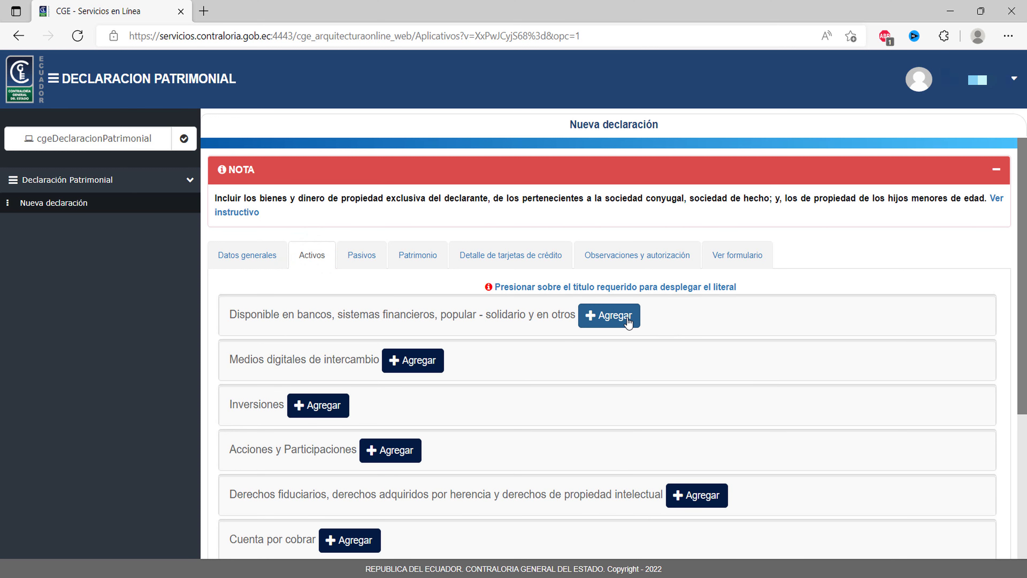
Add a record under Disponible en bancos, sistemas financieros, popular - solidario y en otros, and delete it.
click(611, 315)
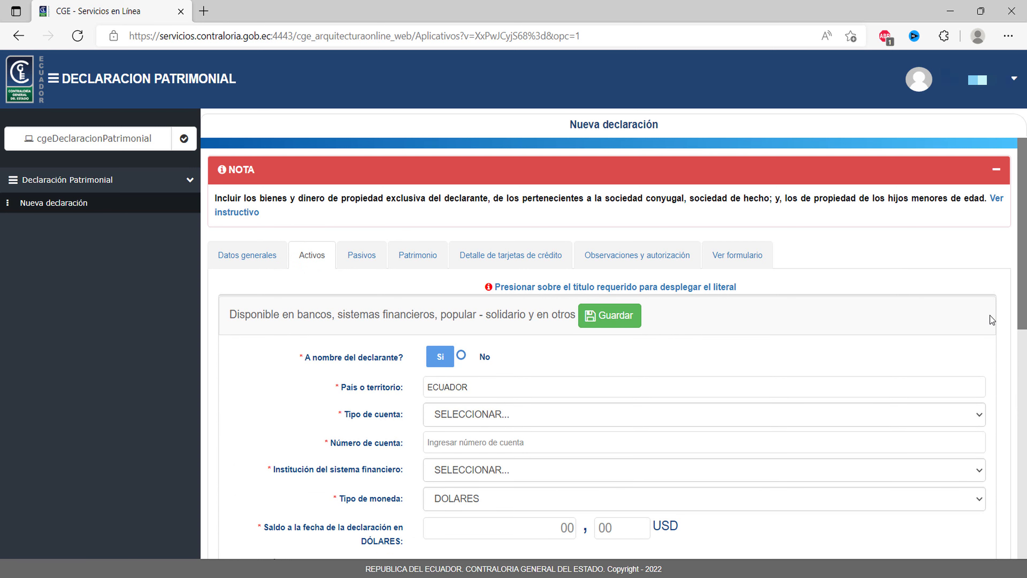
scroll(1025, 255, down, 3)
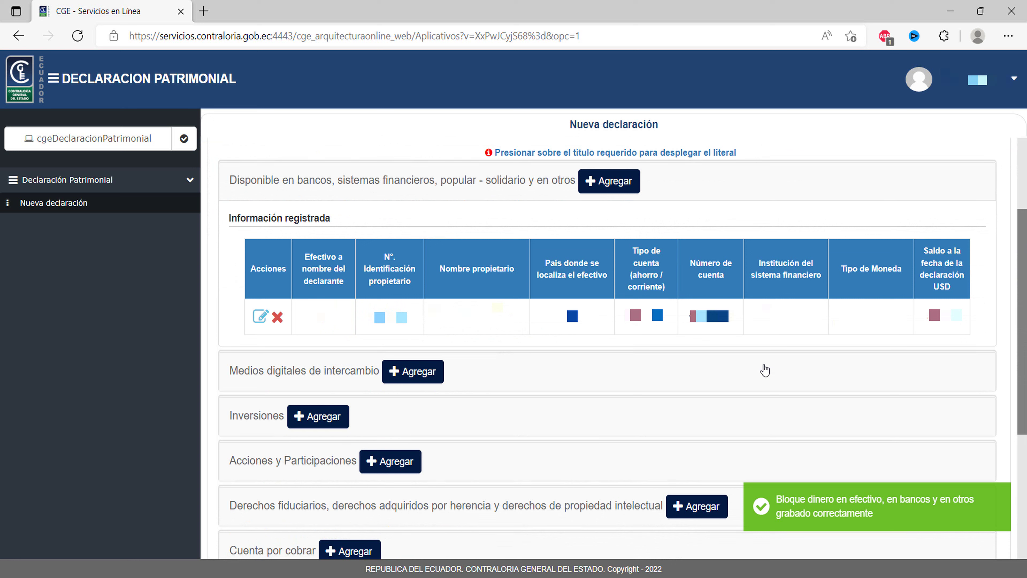
click(271, 319)
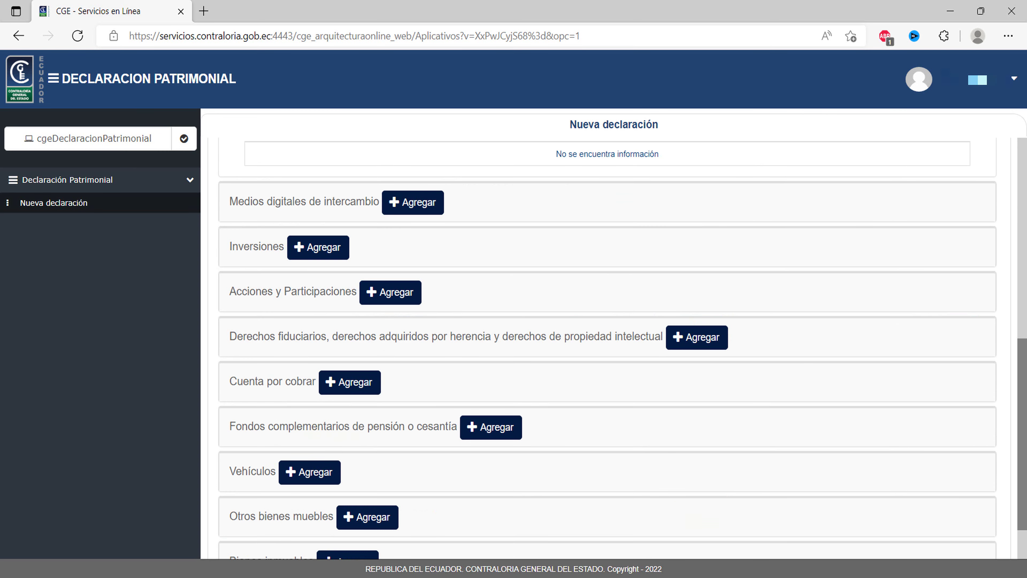
Register the declarant's investments in the Inversiones block of the assets.
scroll(970, 382, down, 1)
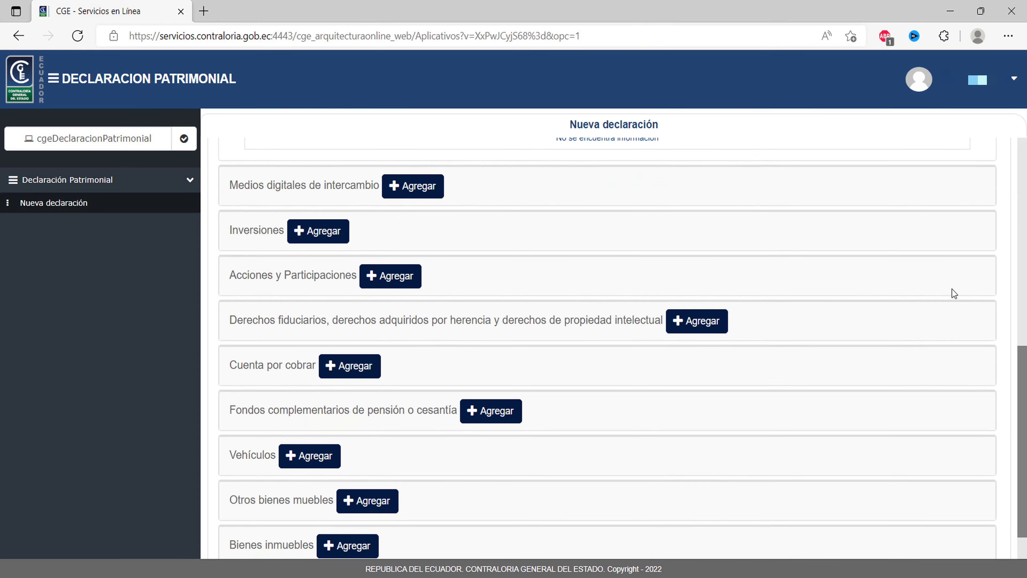
click(318, 231)
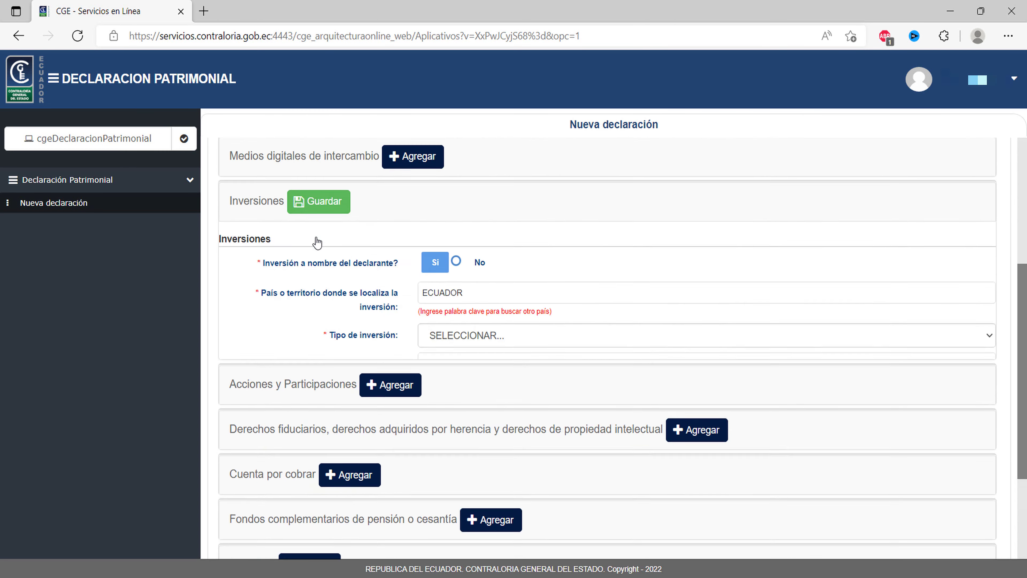
click(461, 295)
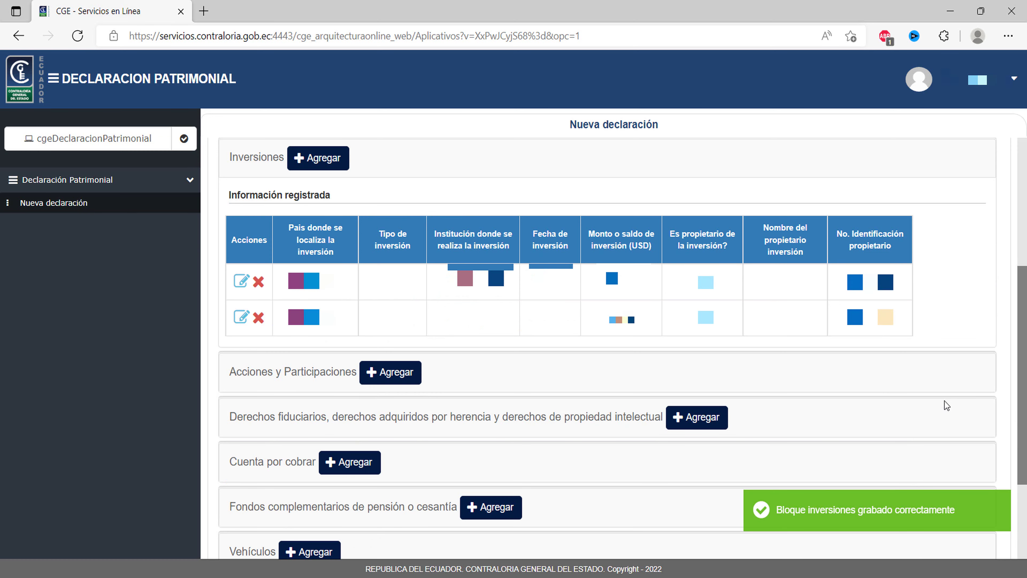
Examine the blank entry forms for Acciones y Participaciones, Derechos fiduciarios, Cuenta por cobrar, Fondos complementarios de pensión o cesantía and Vehículos.
scroll(944, 400, down, 3)
click(389, 227)
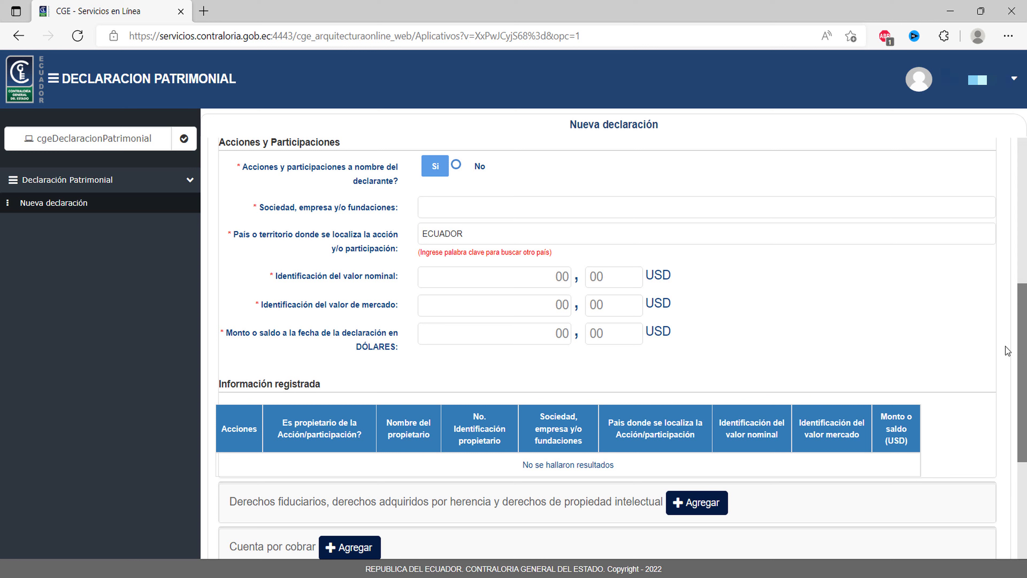
click(697, 502)
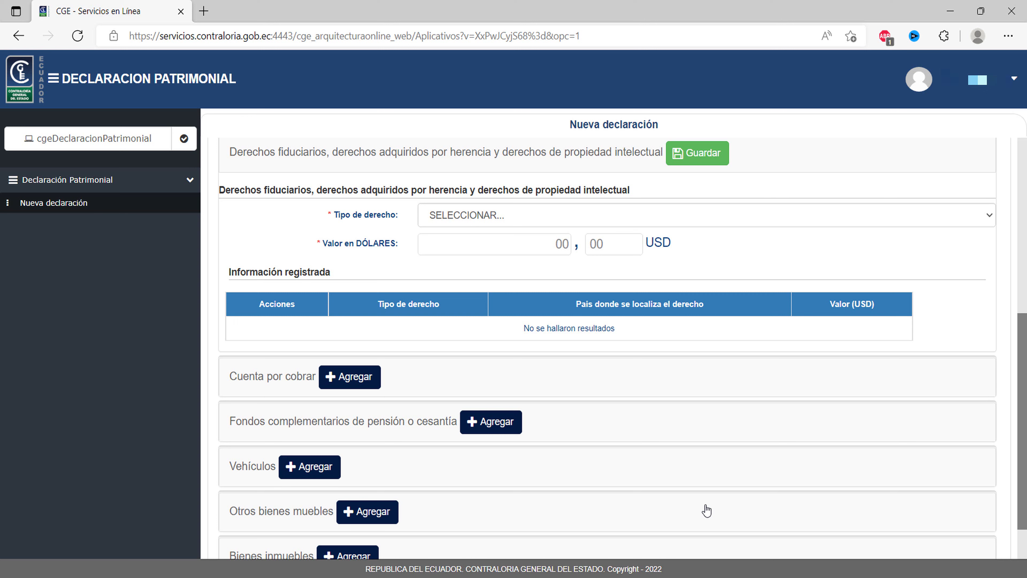
click(366, 379)
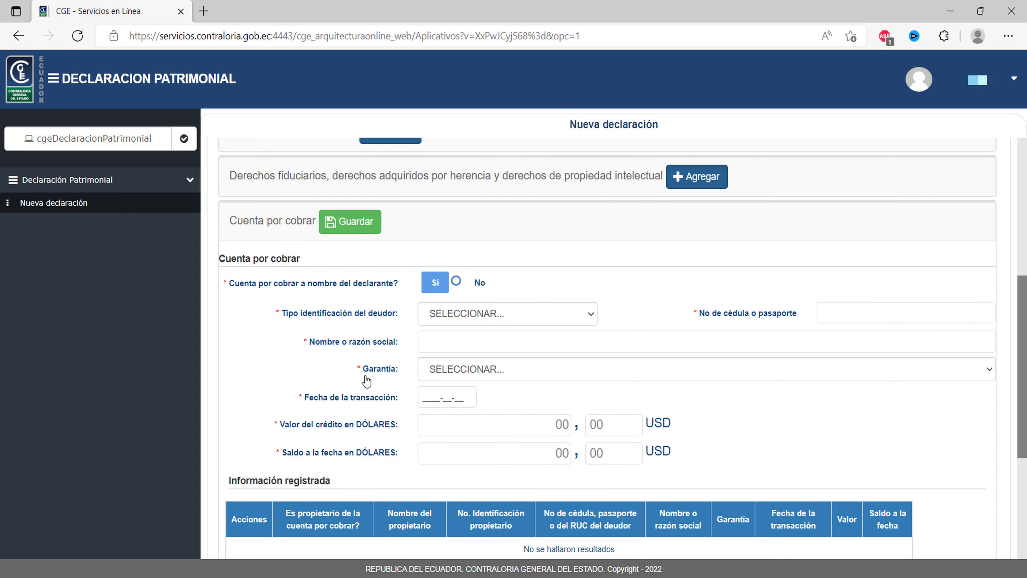
scroll(367, 380, down, 5)
click(510, 366)
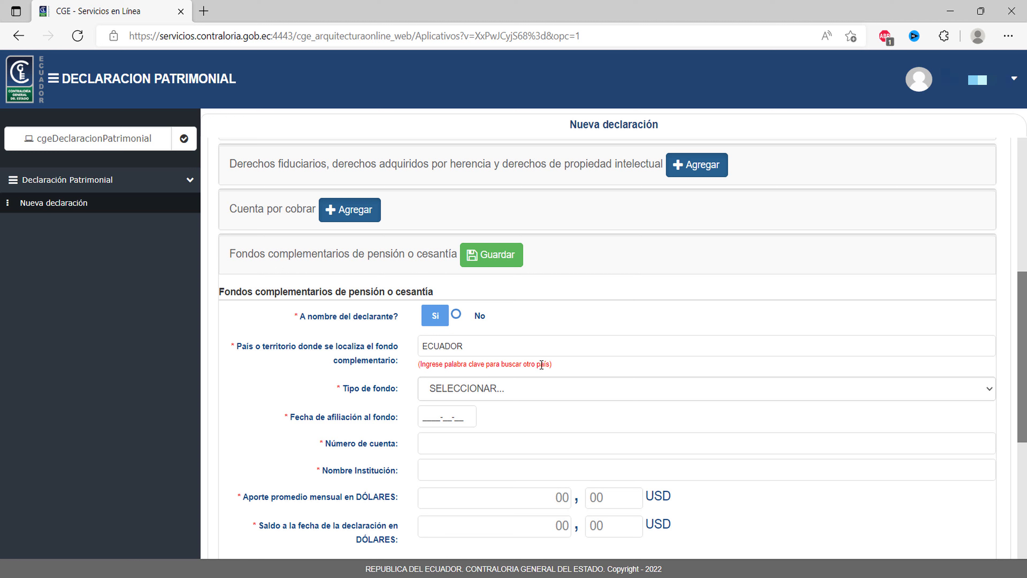
scroll(541, 365, down, 7)
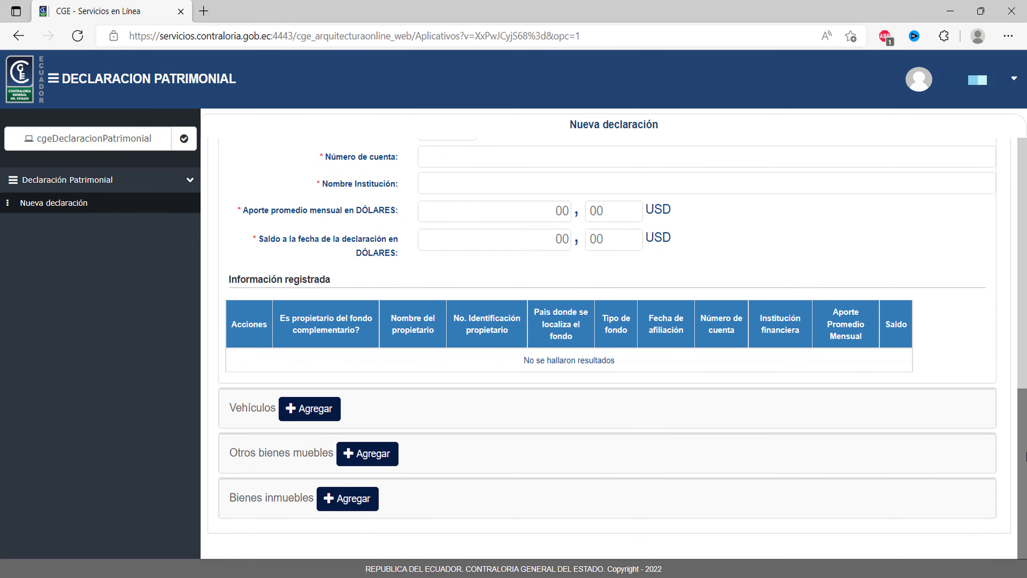
click(332, 419)
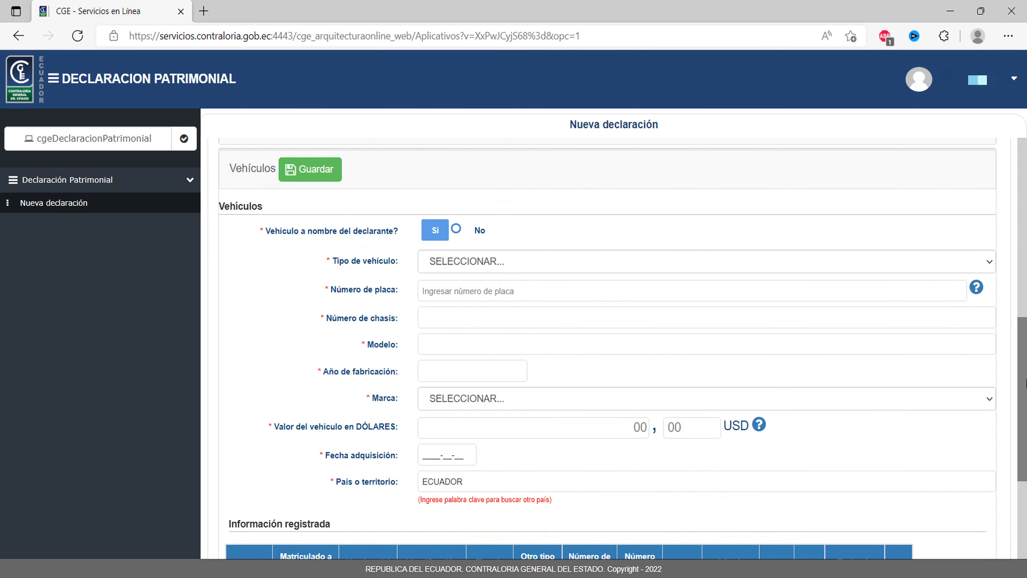
Register movable goods in the Otros bienes muebles block, choosing the type of good.
scroll(405, 462, down, 5)
click(366, 455)
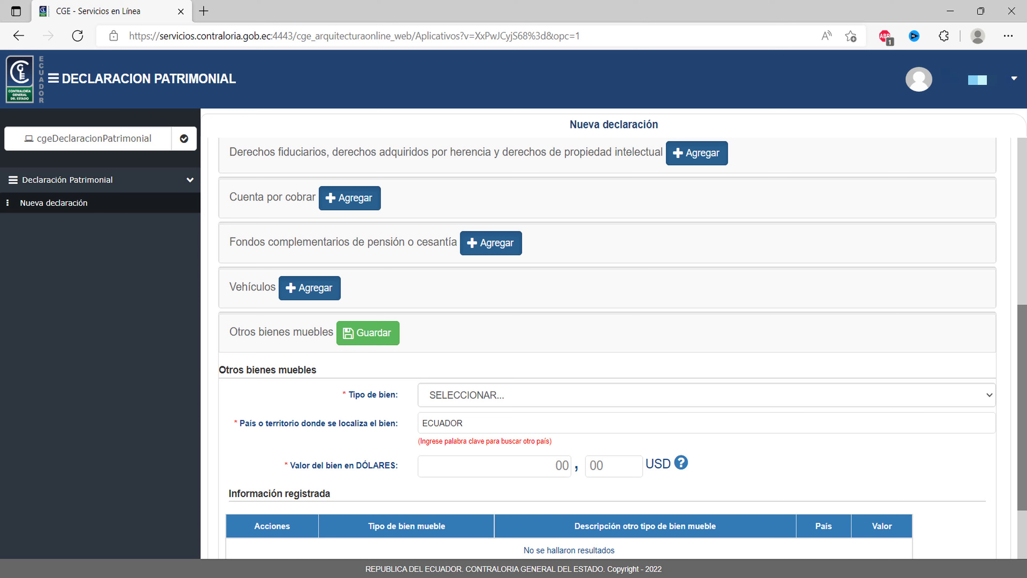
click(987, 397)
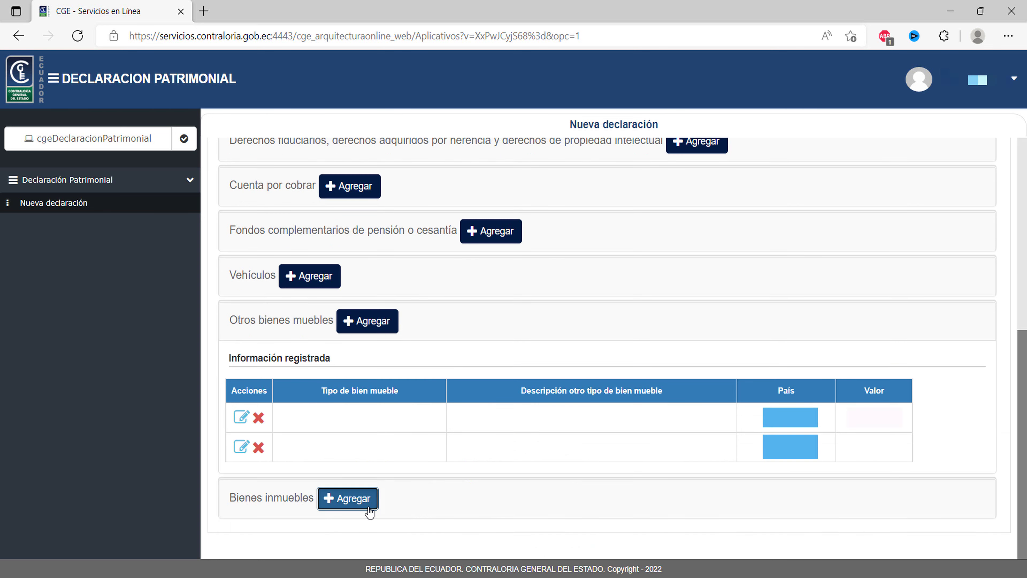
Start a real-estate record in the Bienes inmuebles block of the assets and choose LOTE as the Tipo de bien.
click(360, 498)
scroll(816, 487, down, 5)
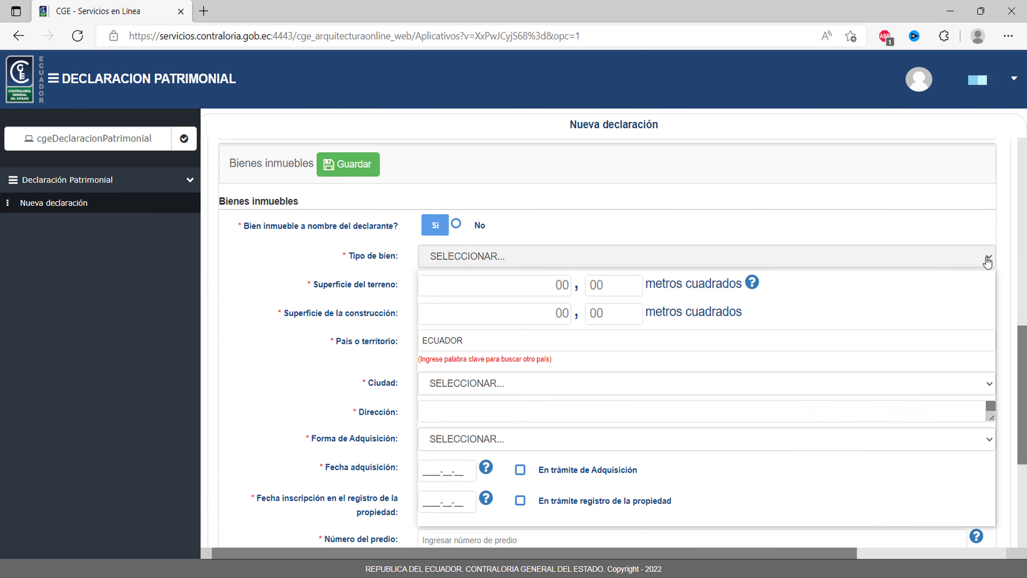
click(986, 257)
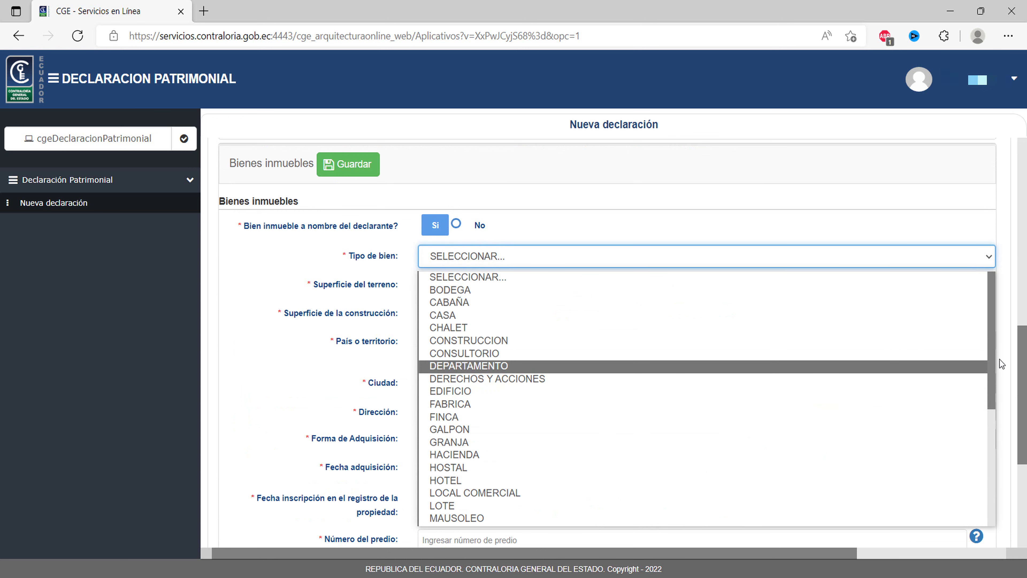
drag(992, 364, 992, 477)
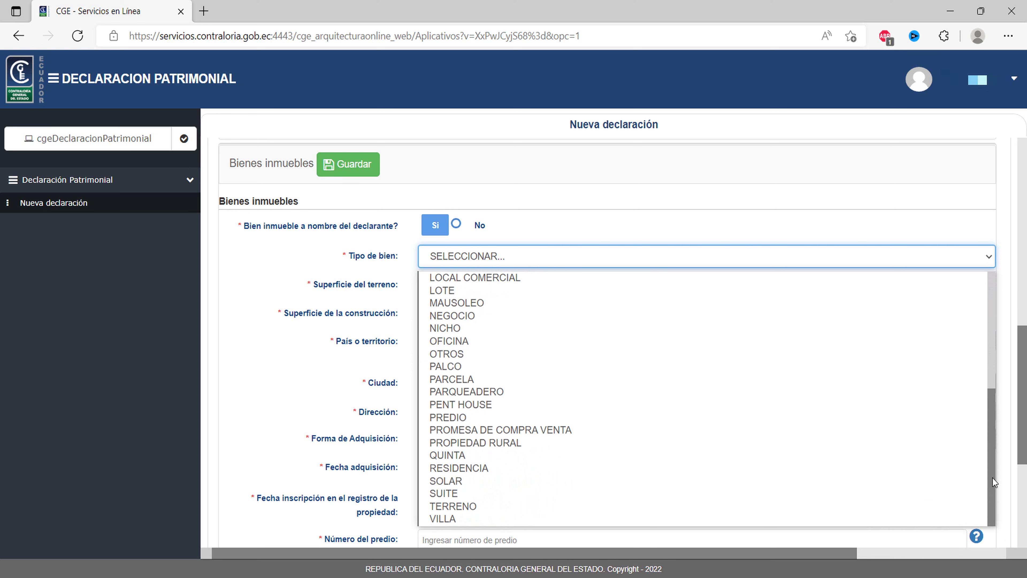
click(469, 291)
scroll(967, 434, down, 1)
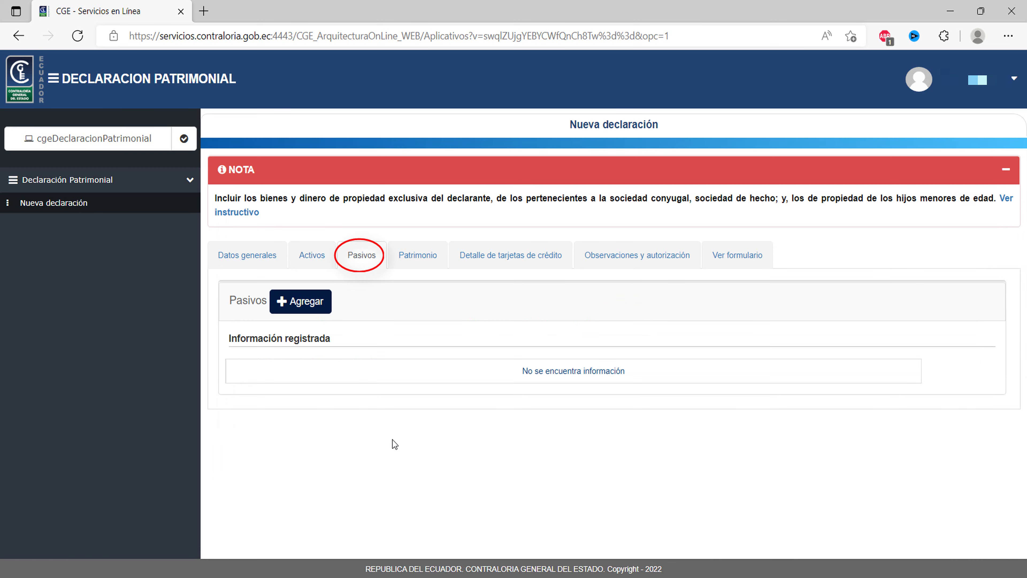
Register the declarant's debt under Pasivos and review the resulting Patrimonio summary.
click(301, 301)
click(548, 342)
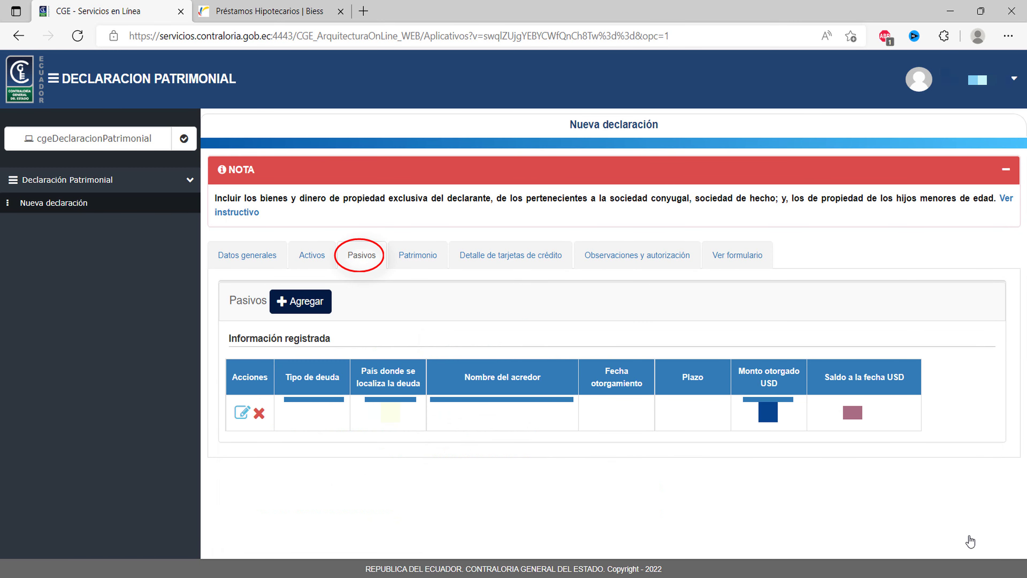
click(422, 259)
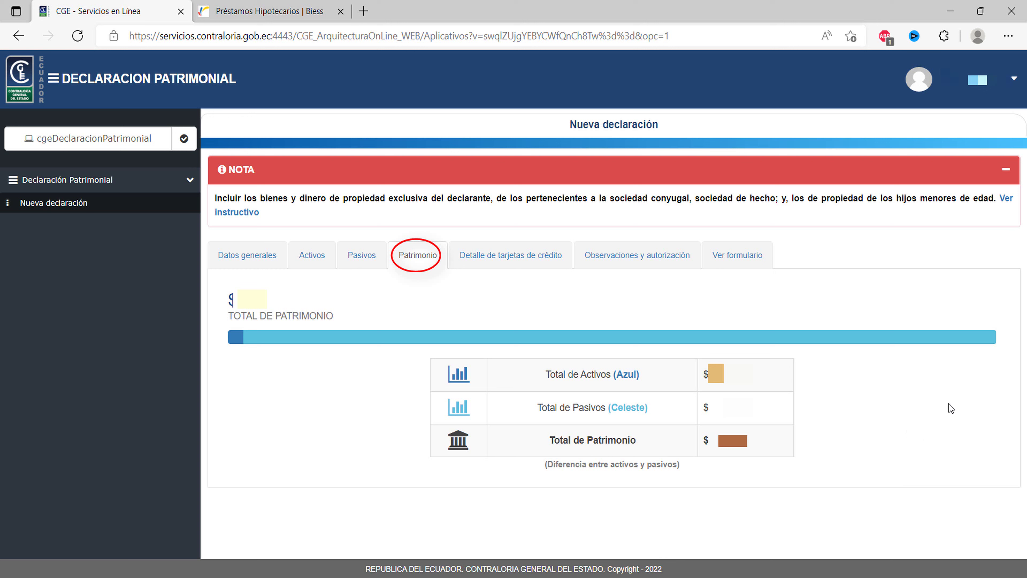
Register the declarant's credit card under Detalle de tarjetas de crédito and save the record.
click(500, 259)
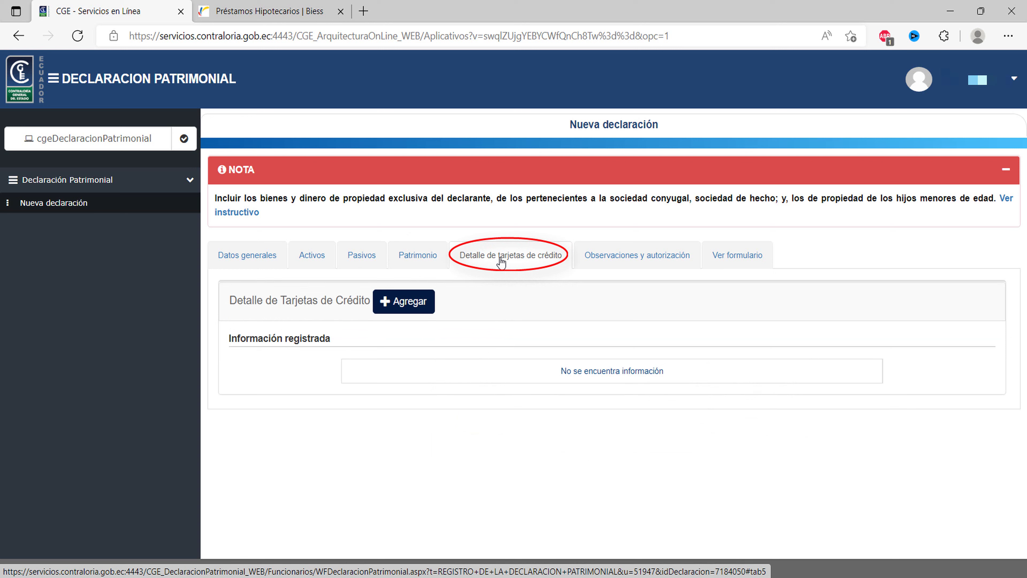
click(417, 309)
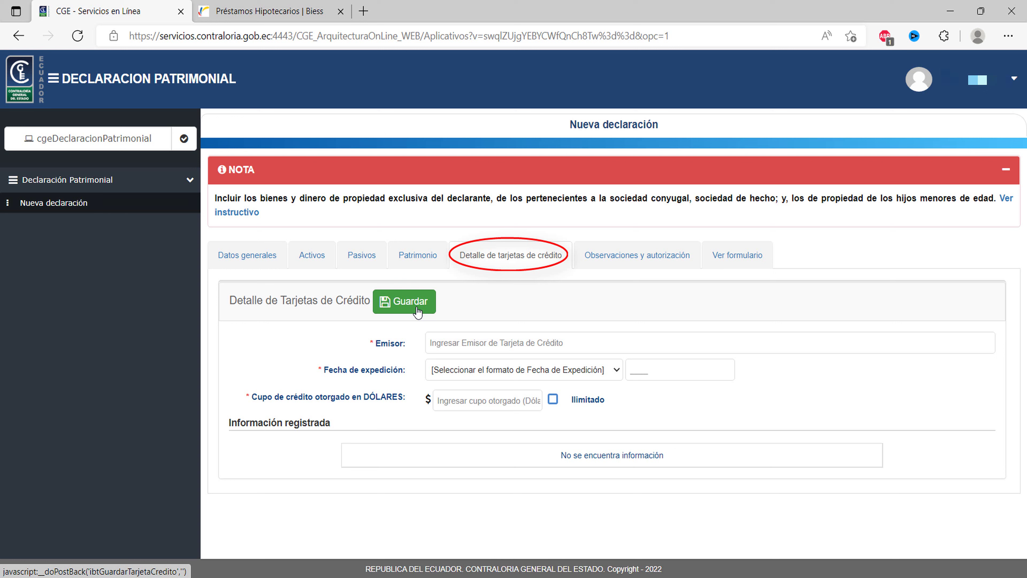
click(417, 309)
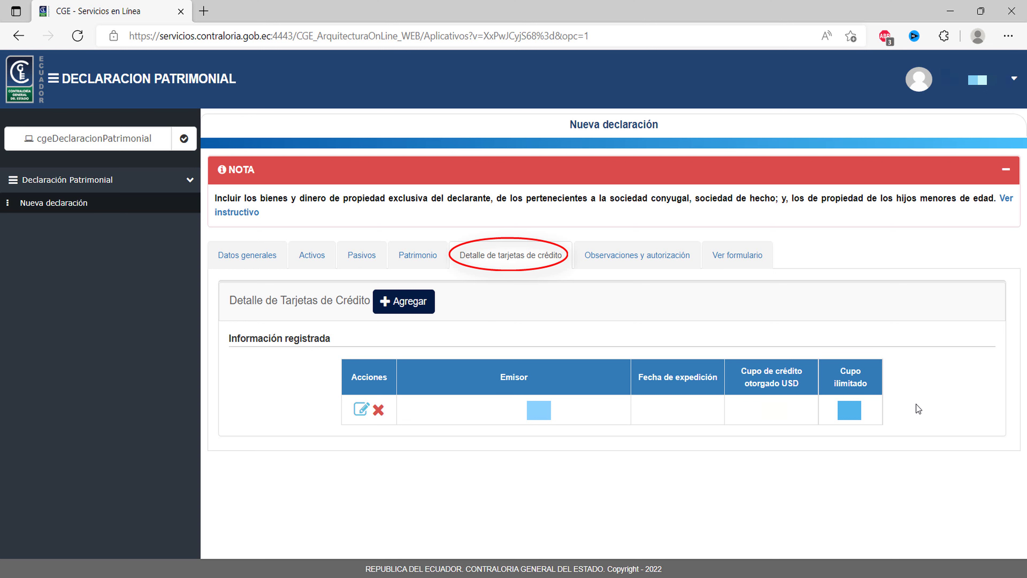
Complete the tax-haven and severance statements under Observaciones y autorización and enter NINGUNA as the observation.
click(633, 262)
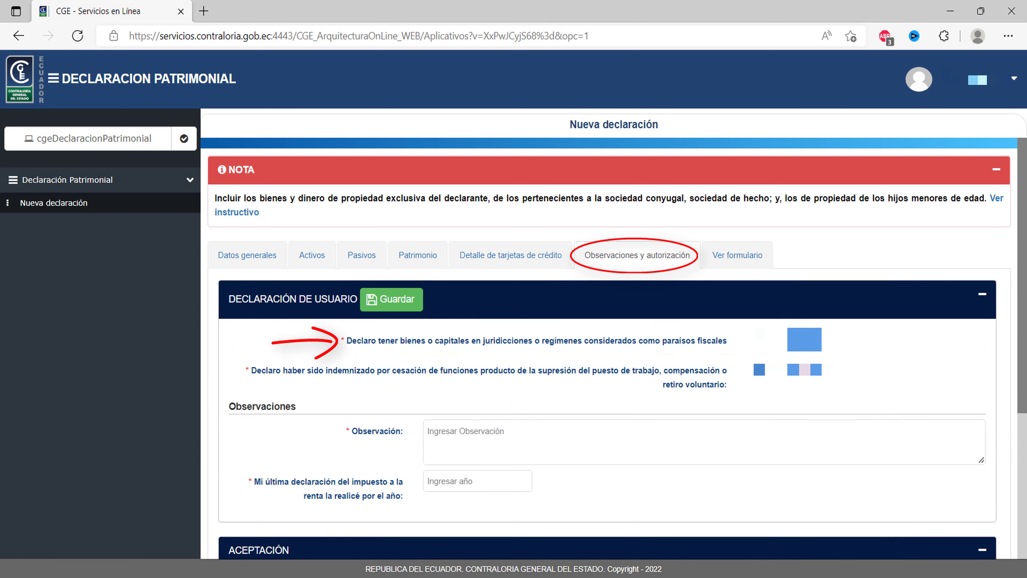
scroll(607, 344, down, 3)
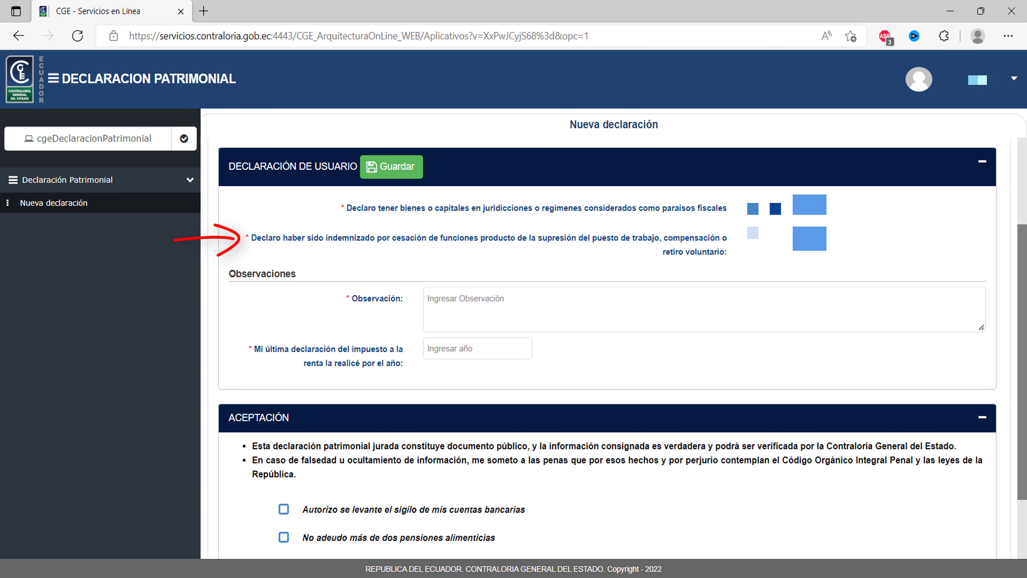
scroll(617, 349, down, 1)
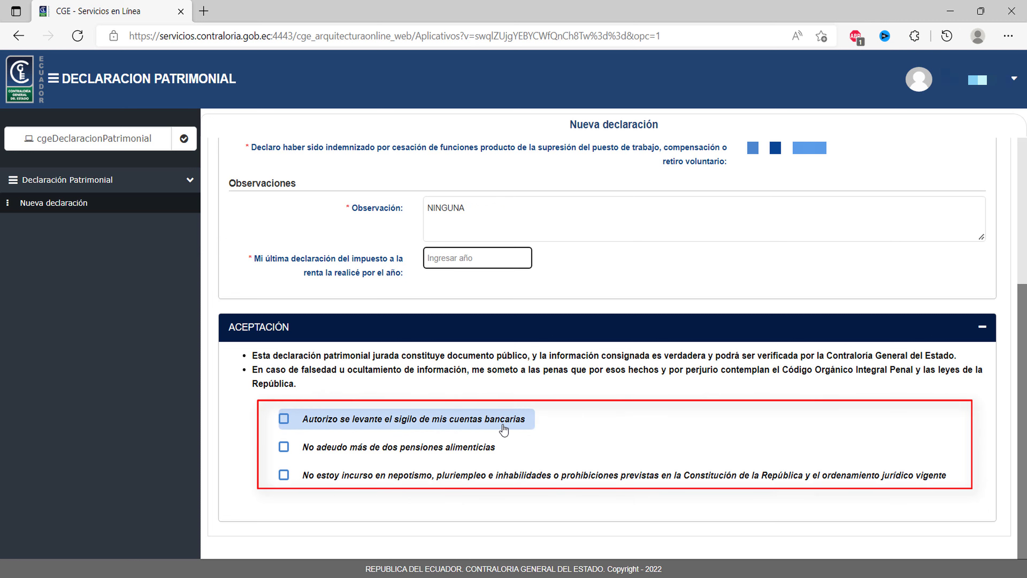
Accept the bank secrecy, alimony and nepotism statements, confirm the final submission of the declaration, and dismiss the closing alert.
click(285, 423)
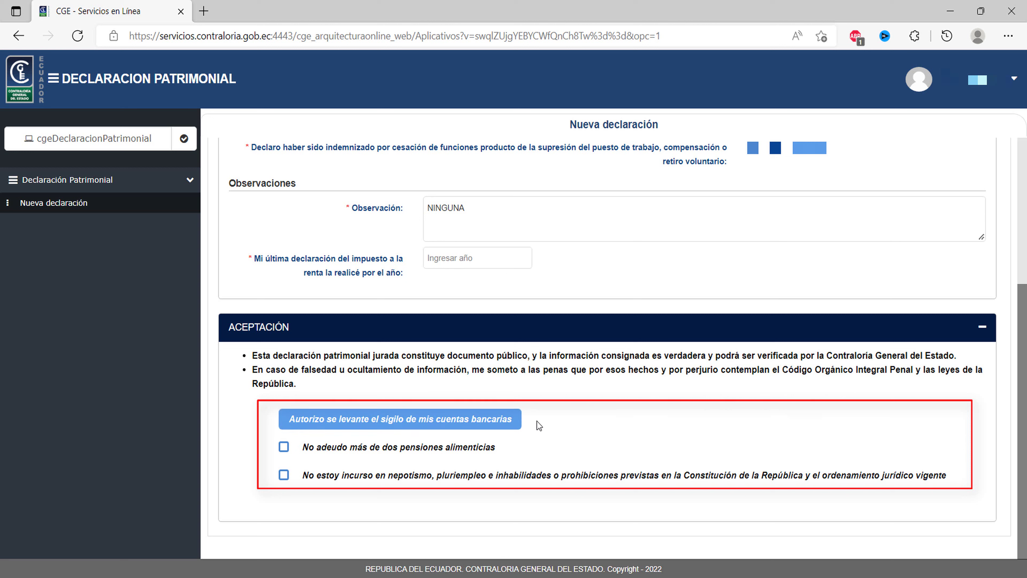
click(283, 448)
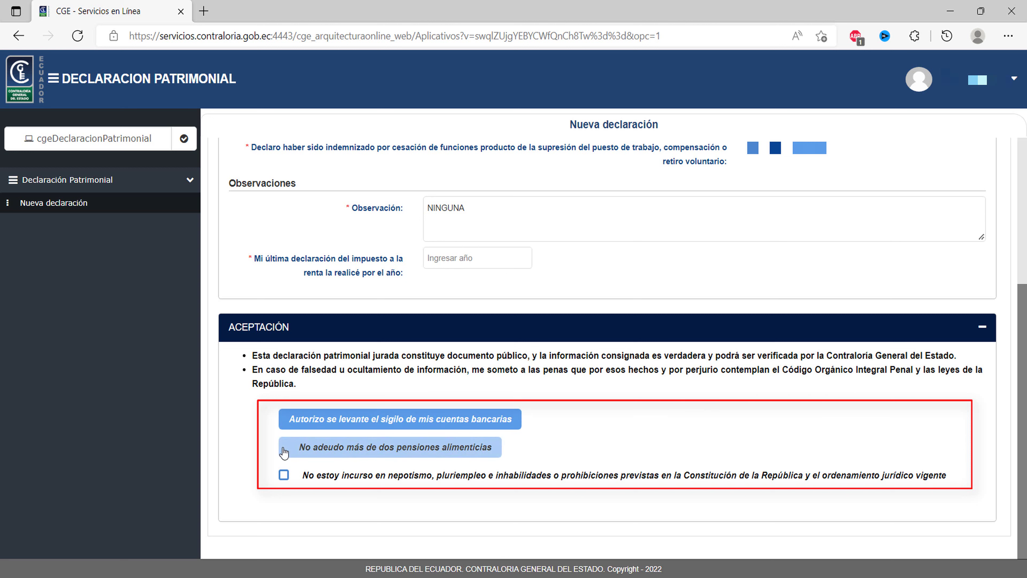
click(285, 475)
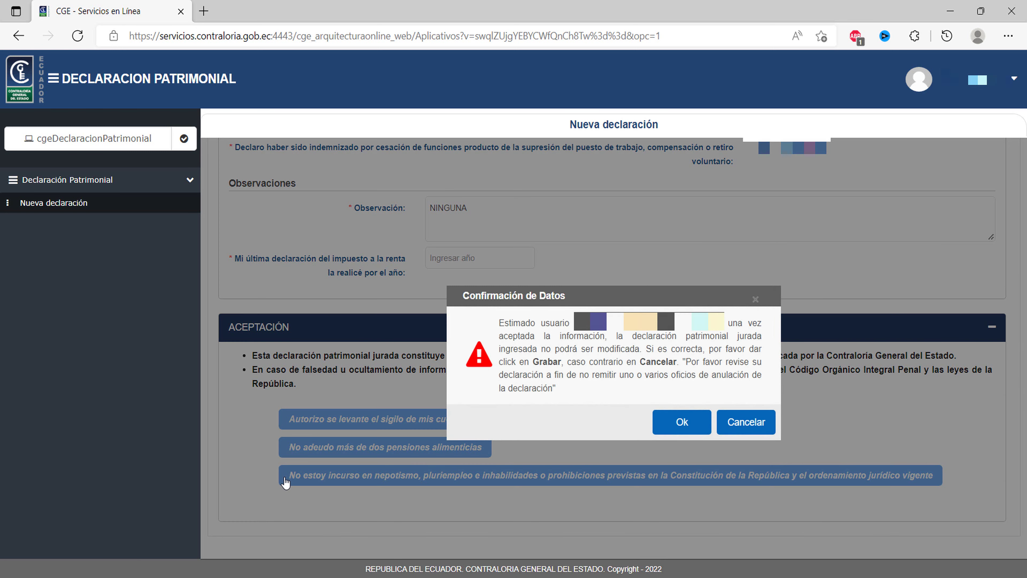
click(687, 428)
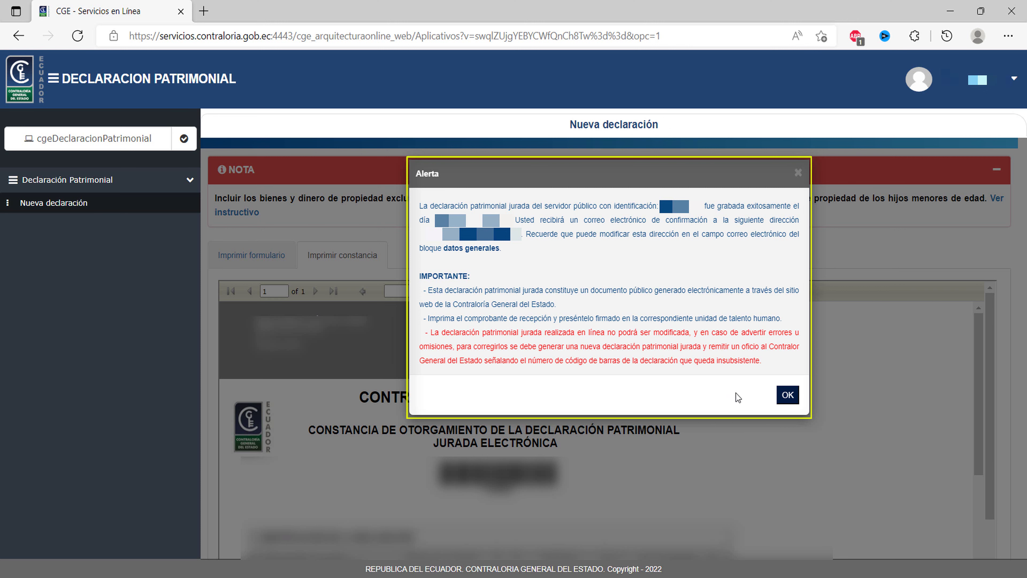
click(787, 395)
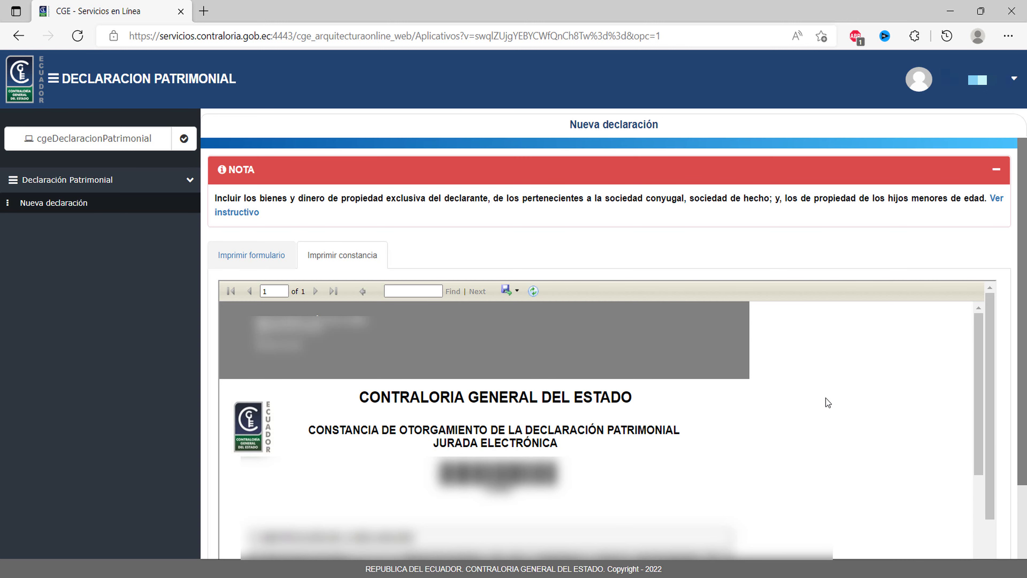
Export the constancia de otorgamiento of the sworn asset declaration as a PDF.
scroll(1026, 257, down, 3)
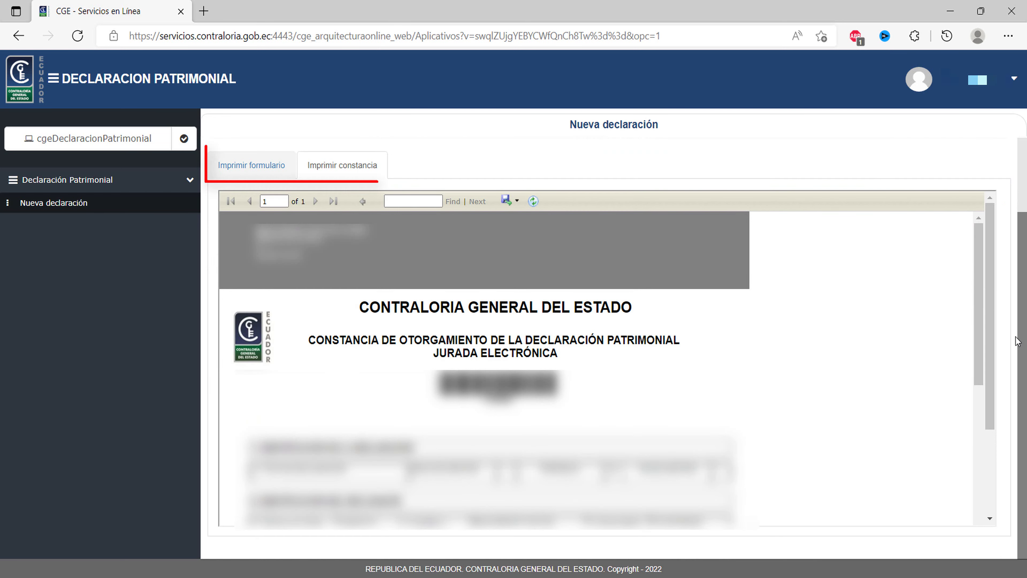
click(517, 202)
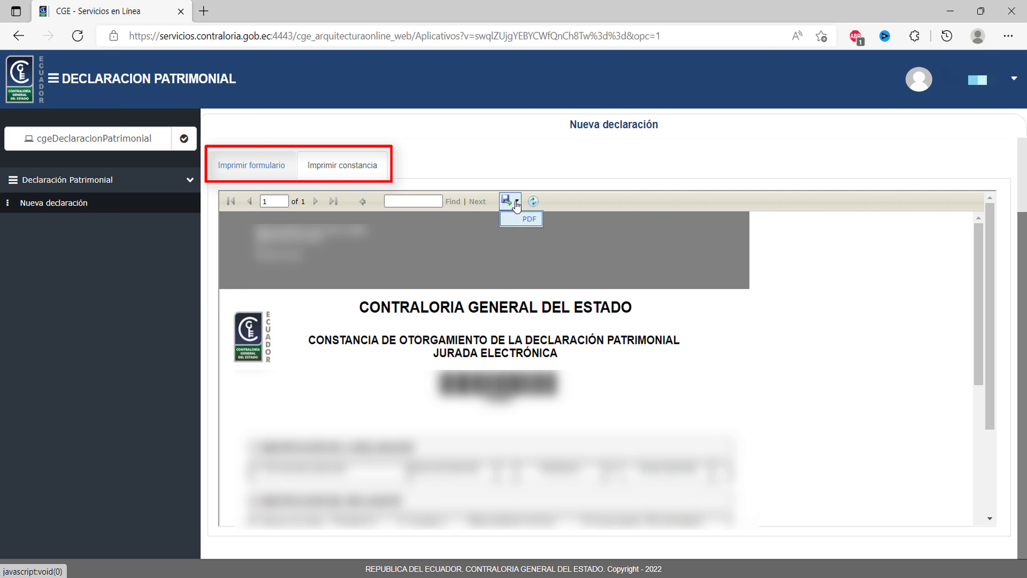
click(528, 221)
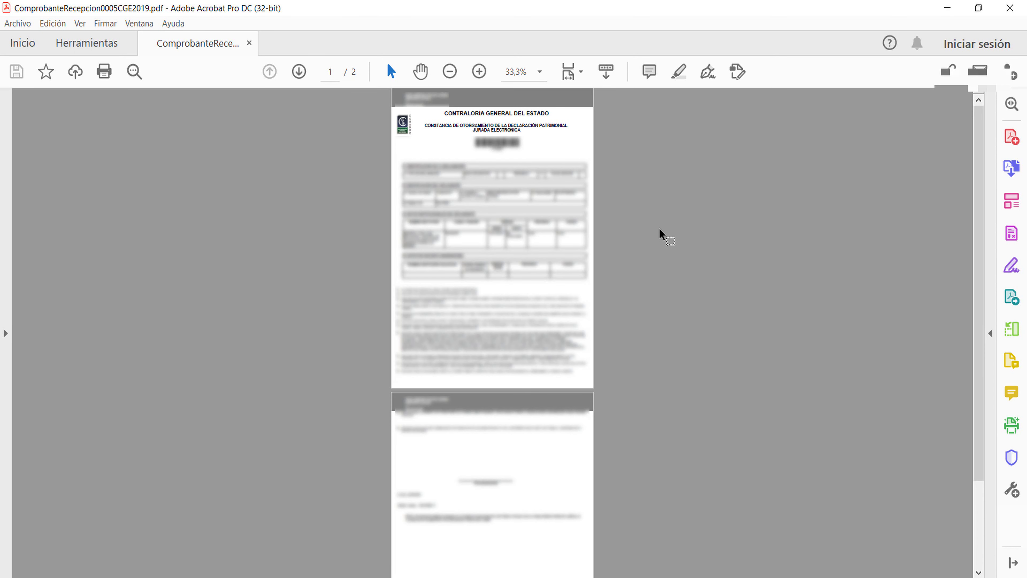